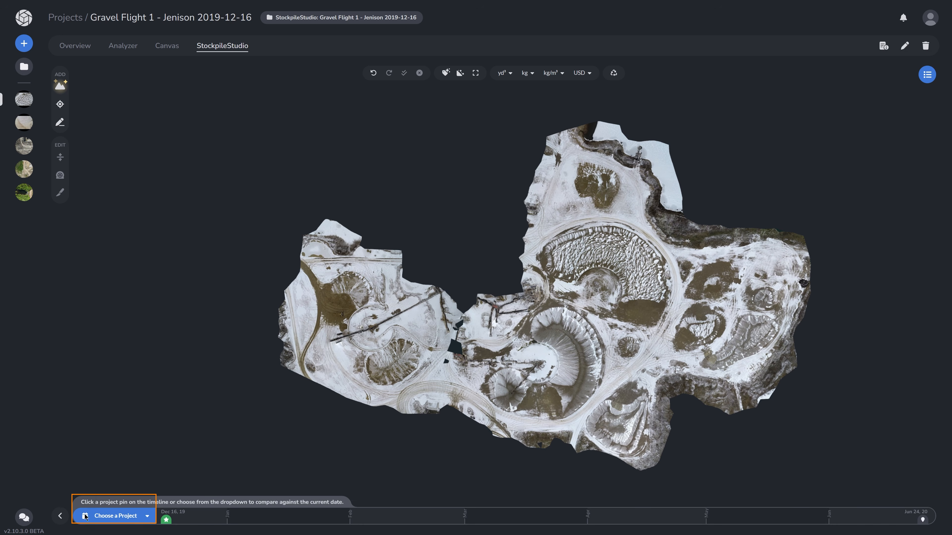
Open the June 24, 2020 project in split view to compare it with the December 16, 2019 project.
click(135, 516)
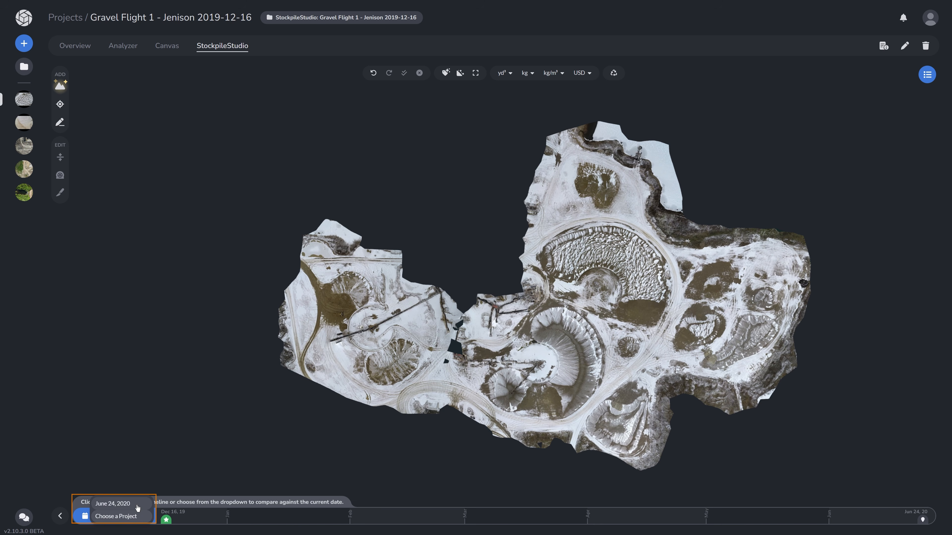
click(112, 503)
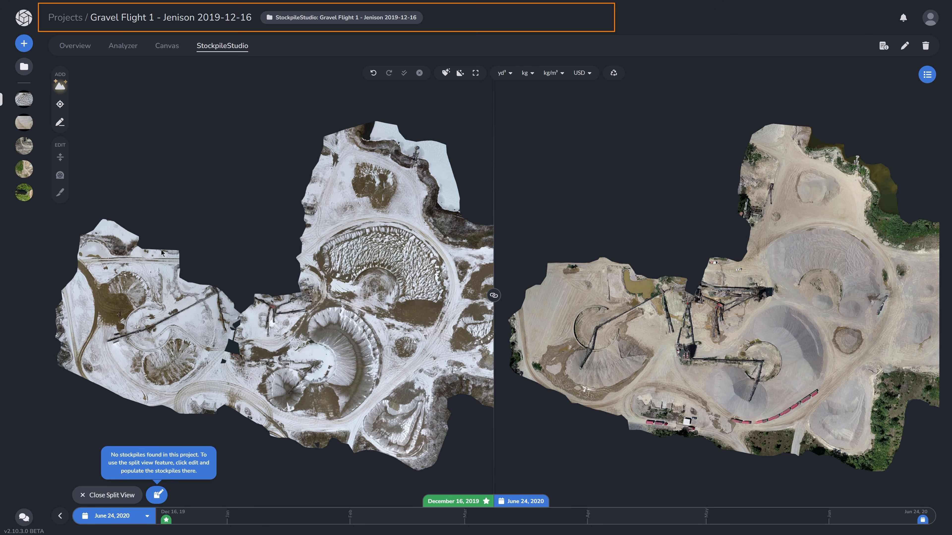
Add the five suggested stockpiles to the December 16, 2019 project: both large crescents, the round pile beside them, and the two western piles.
click(61, 105)
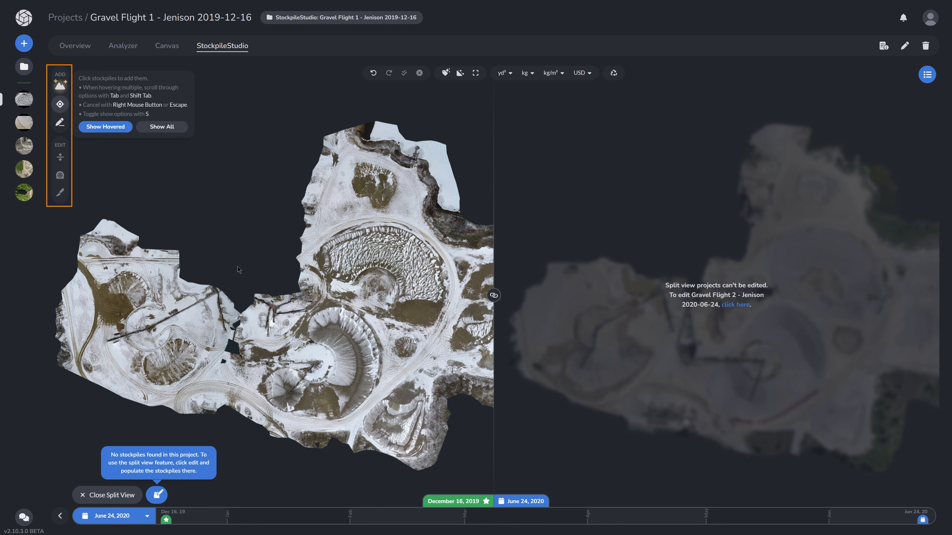
click(334, 337)
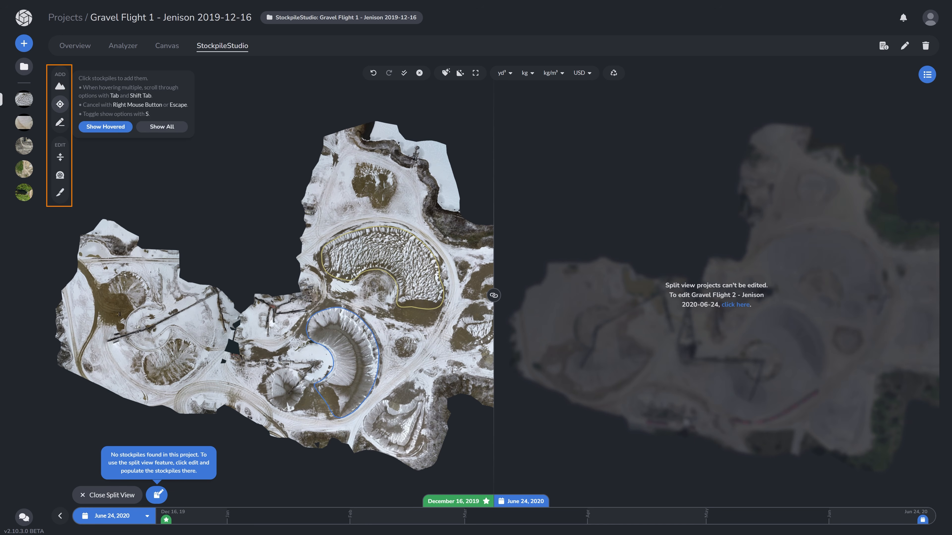
click(378, 255)
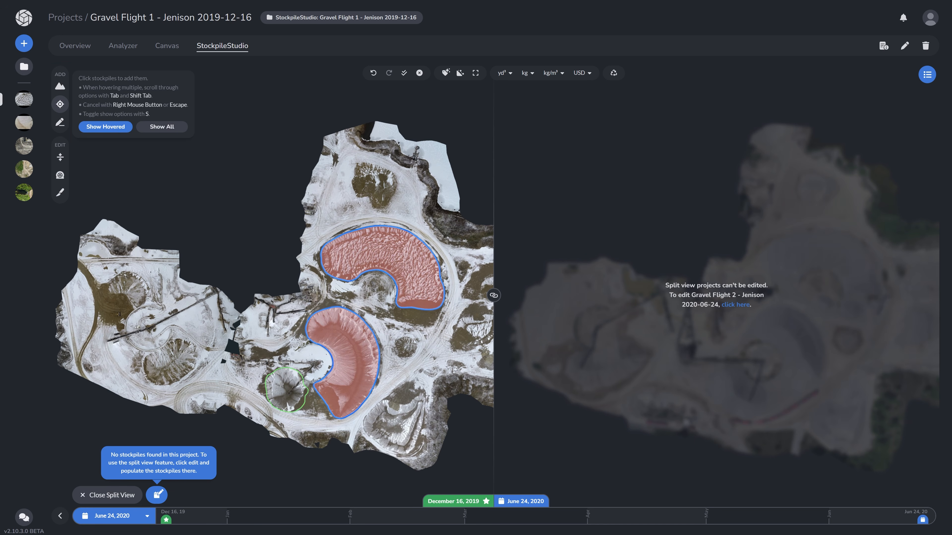
click(287, 390)
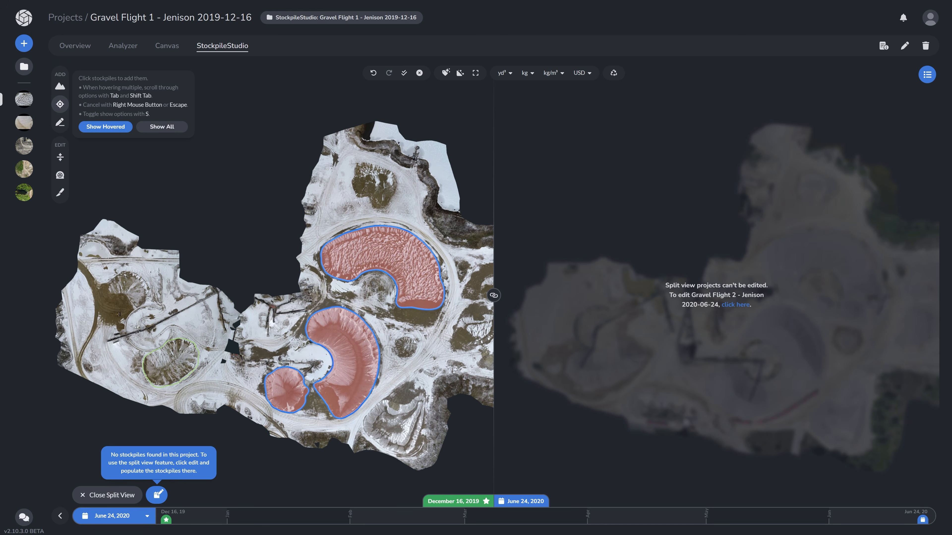
click(177, 368)
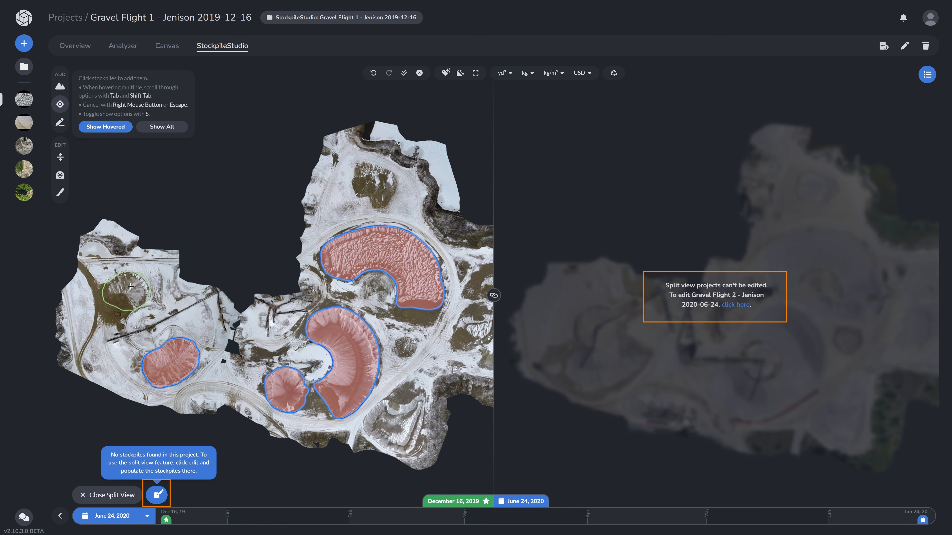
click(131, 286)
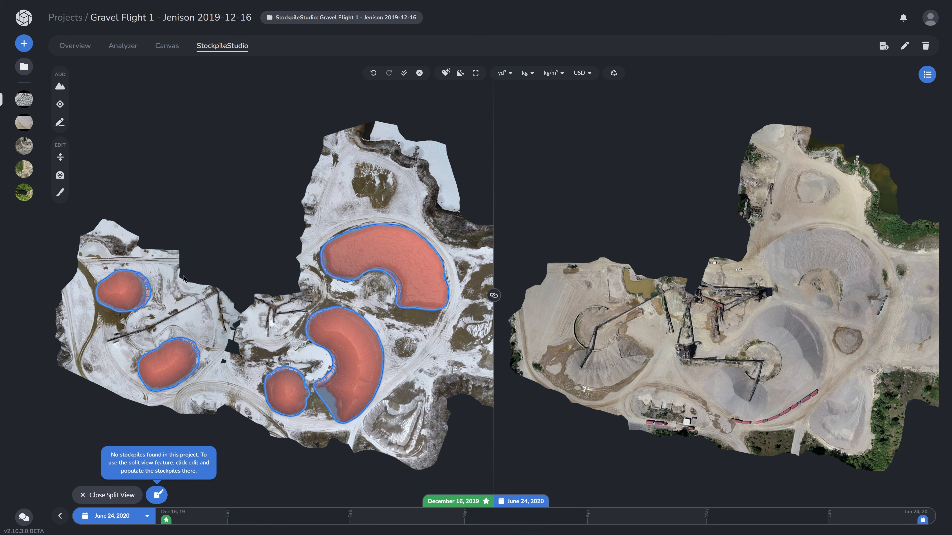
Examine the stockpiles of both dates in the linked split view from tilted, close-up and overhead angles.
mouse_move(438, 301)
mouse_down()
mouse_move(304, 304)
mouse_move(438, 297)
mouse_up()
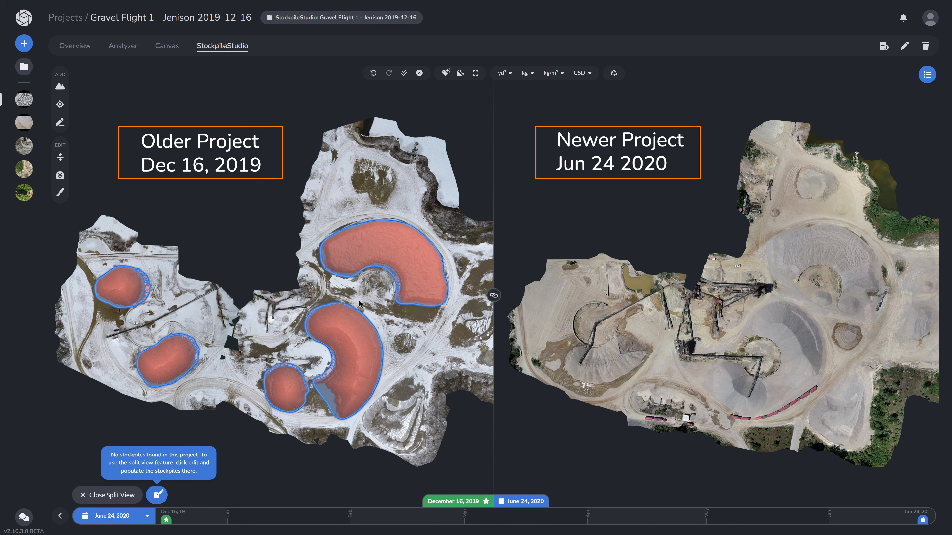
right_drag(380, 332, 382, 251)
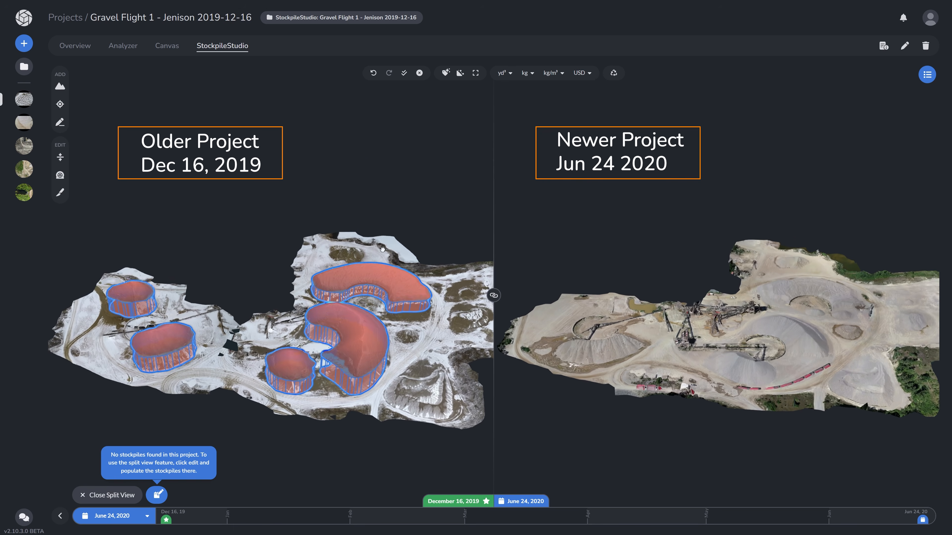
scroll(360, 240, up, 5)
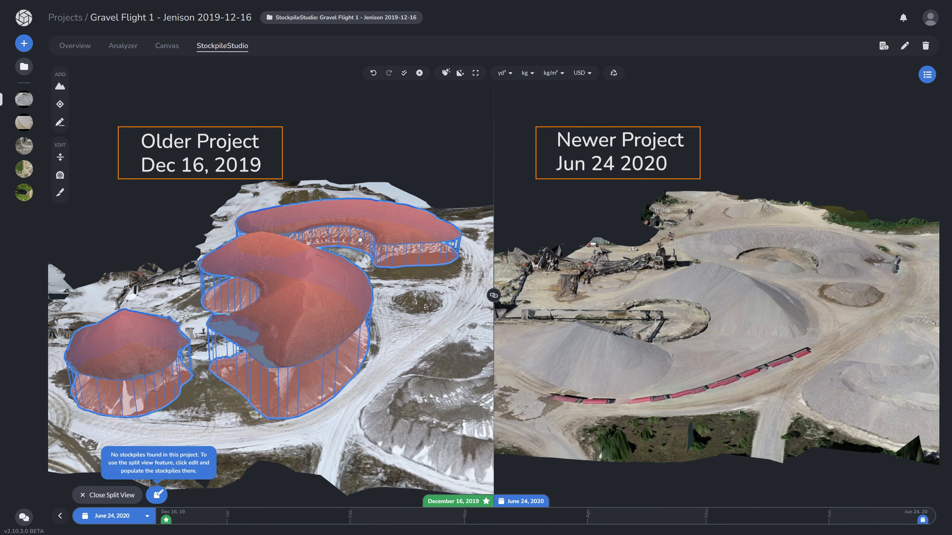
right_drag(361, 240, 367, 307)
scroll(367, 307, down, 4)
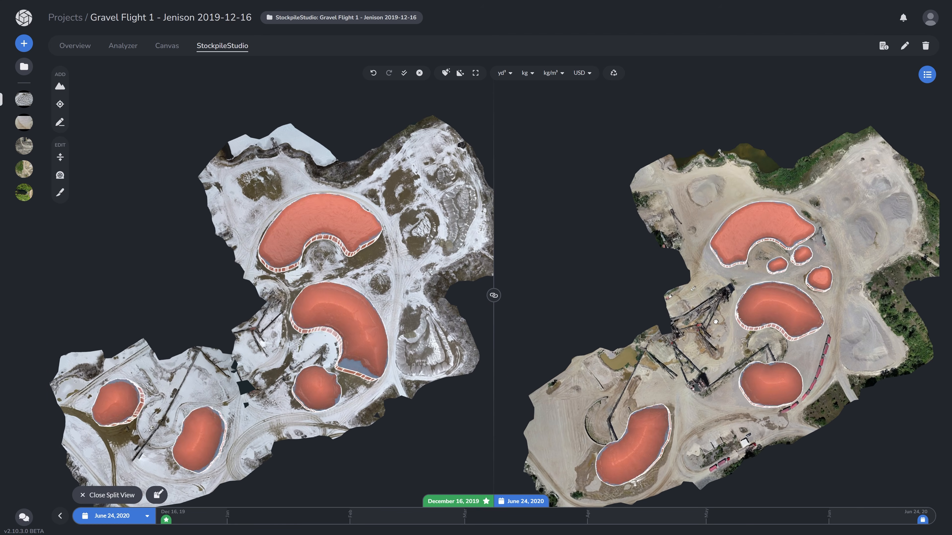
drag(715, 322, 723, 274)
right_drag(723, 275, 651, 195)
scroll(733, 276, up, 2)
scroll(733, 276, up, 6)
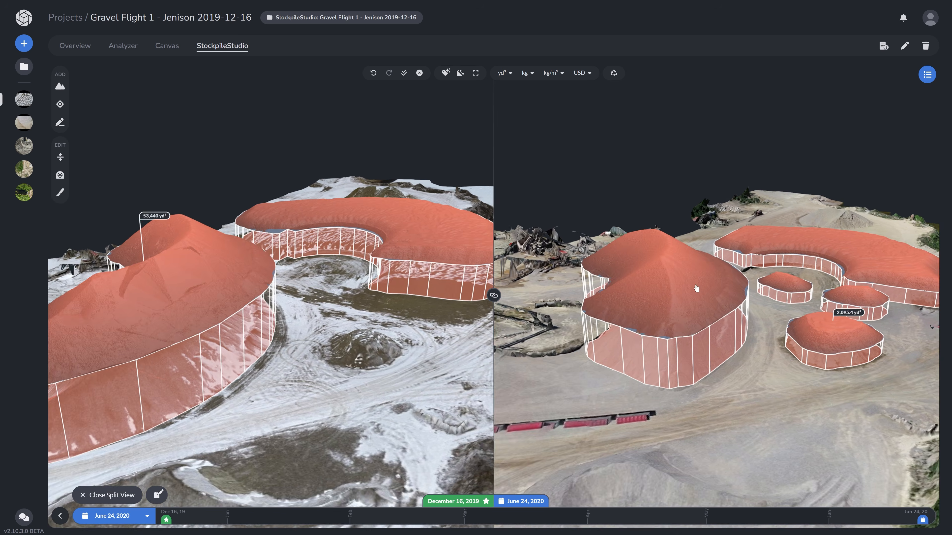
drag(789, 297, 717, 296)
mouse_move(723, 296)
right_down()
mouse_move(645, 297)
mouse_move(641, 351)
right_up()
scroll(642, 351, down, 5)
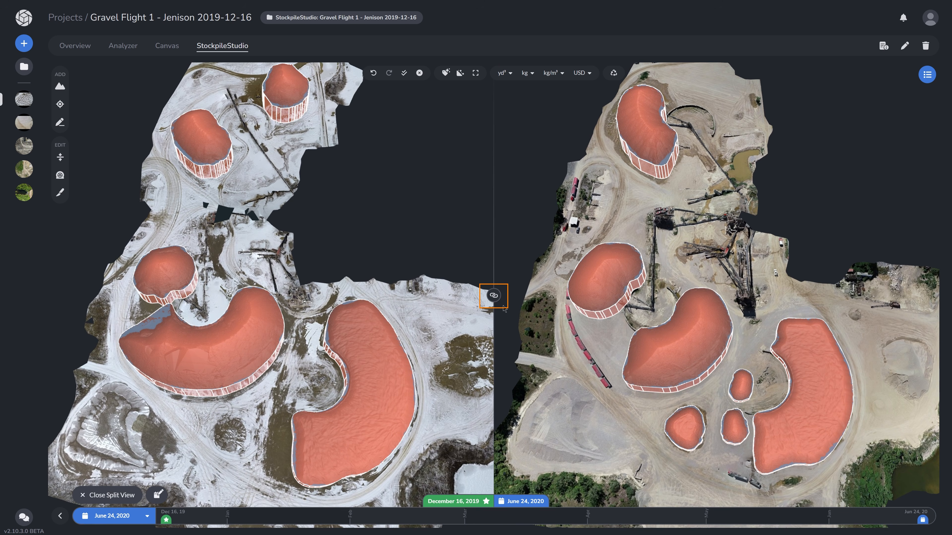
Unlink the split-view cameras and reposition the June 24, 2020 and December 16, 2019 views independently.
click(494, 295)
scroll(843, 334, up, 5)
drag(820, 330, 794, 333)
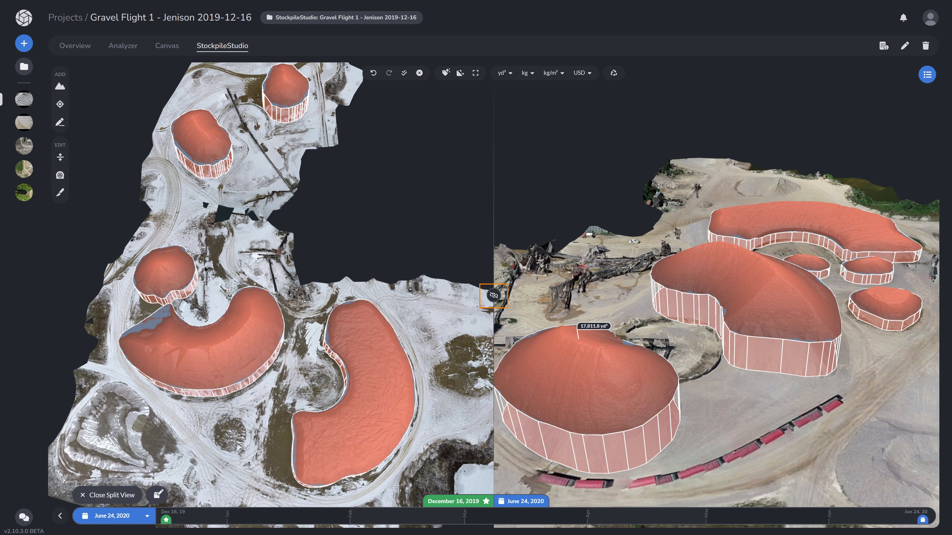
drag(322, 323, 252, 322)
right_drag(251, 321, 150, 287)
drag(150, 287, 202, 306)
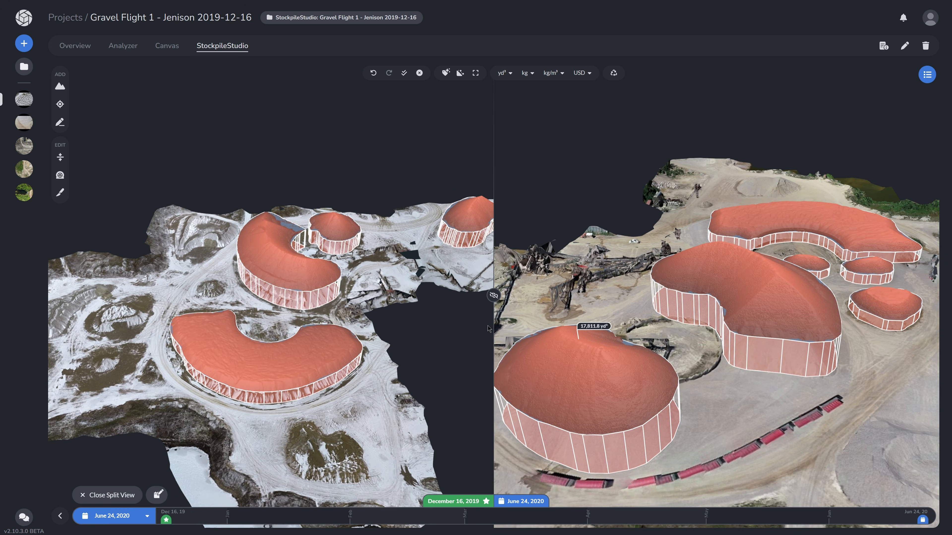
Move the split-view divider slightly towards the December 16, 2019 side and relink the two cameras.
mouse_move(492, 329)
mouse_down()
mouse_move(280, 318)
mouse_move(622, 325)
mouse_move(479, 334)
mouse_up()
click(480, 296)
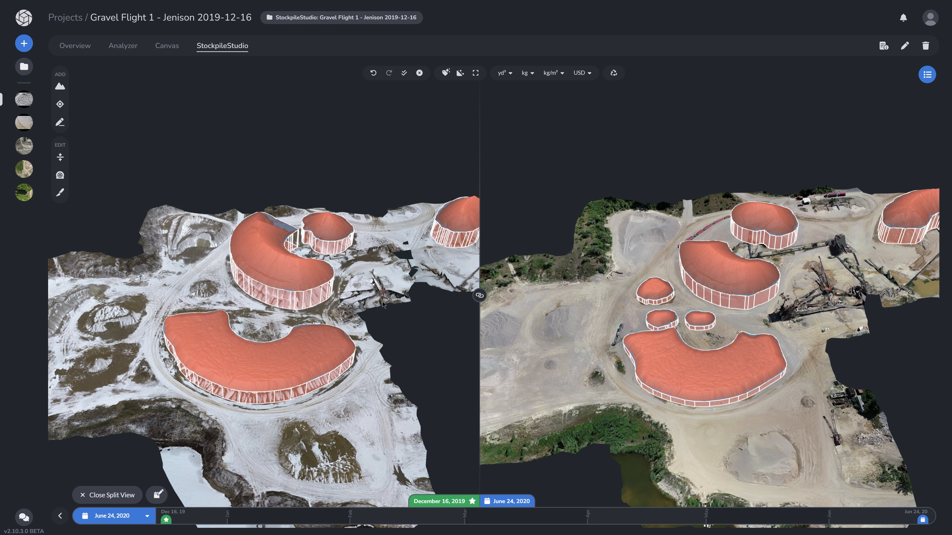
Show the stockpile information and select the three matching central stockpiles in both dates' views for comparison.
drag(412, 282, 405, 366)
right_drag(405, 366, 320, 369)
click(927, 75)
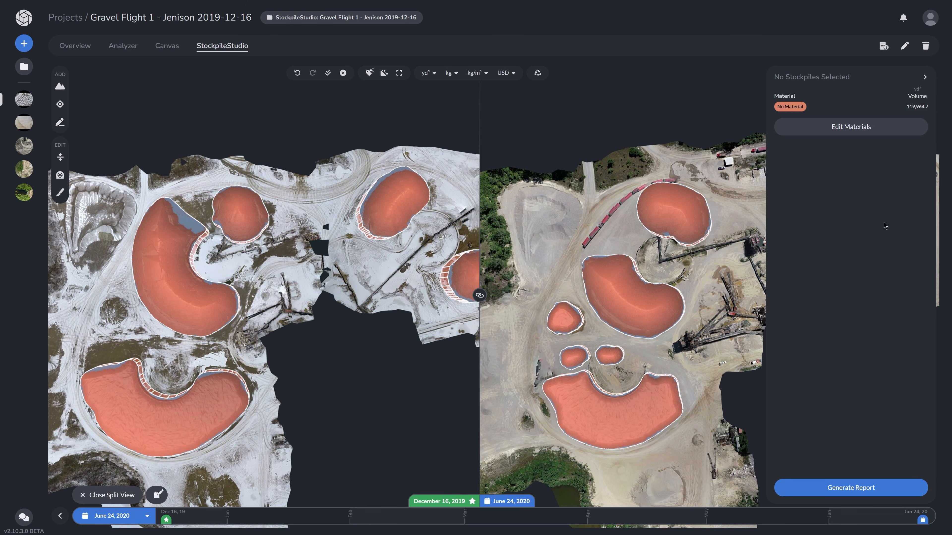
click(663, 208)
shift+click(625, 274)
shift+click(596, 403)
shift+click(127, 379)
shift+click(168, 293)
shift+click(224, 205)
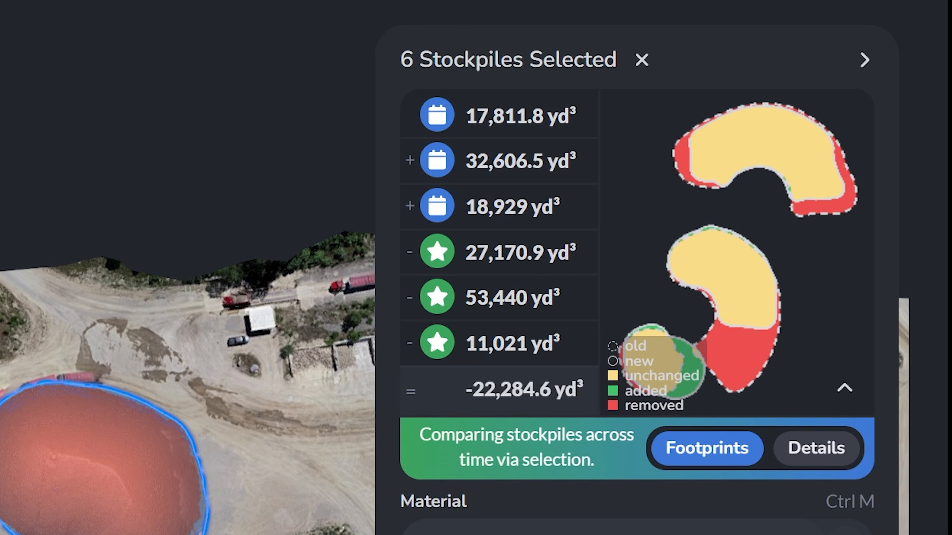
Review the cut-and-fill details and the footprint changes of the selected stockpile comparison.
click(811, 451)
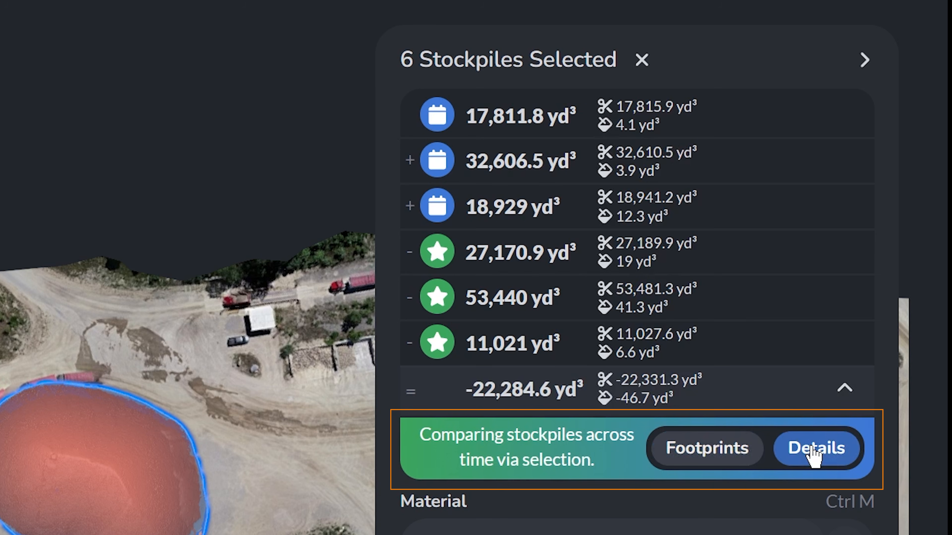
click(707, 453)
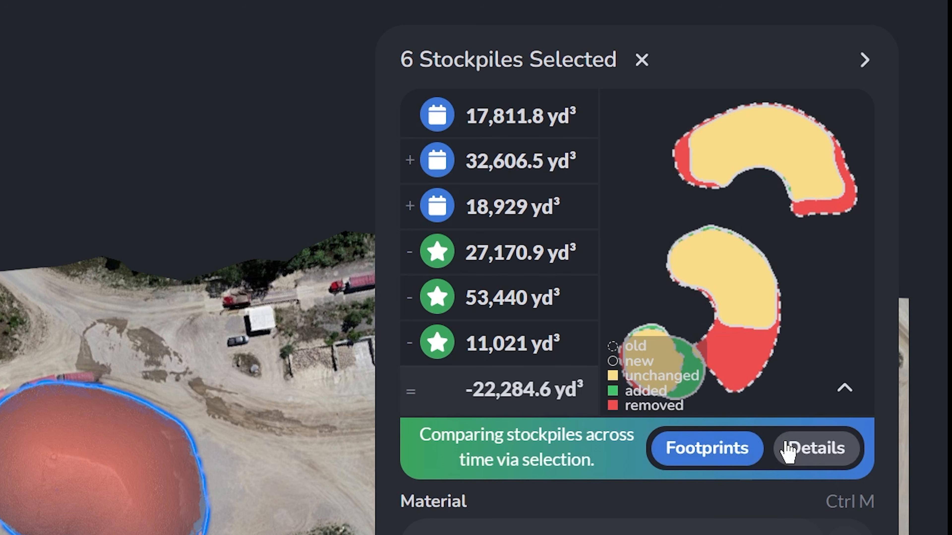
click(788, 451)
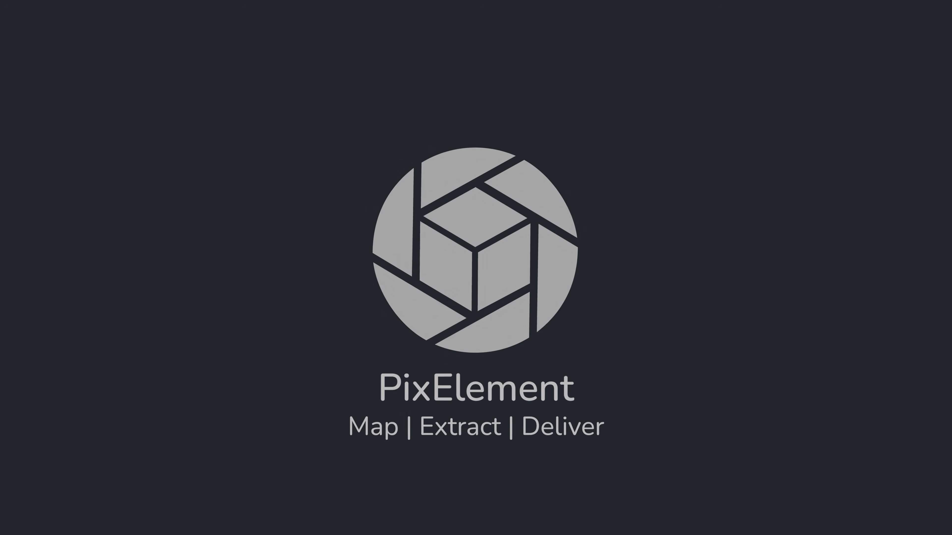